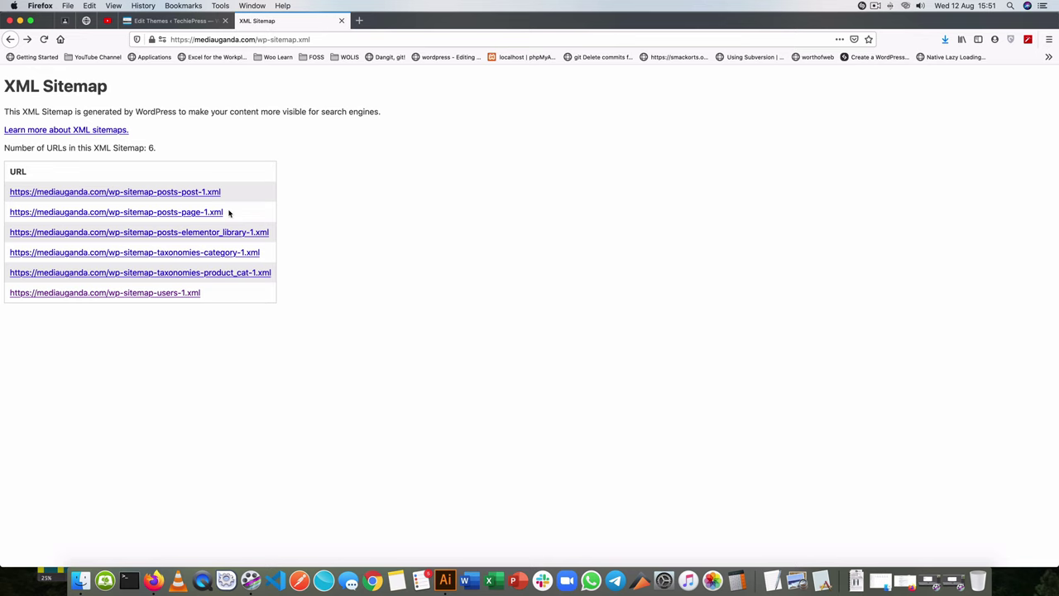
Step: Compare the current XML sitemap with Storefront's functions.php in the theme editor
{"action": "left_click", "coordinate": [174, 21]}
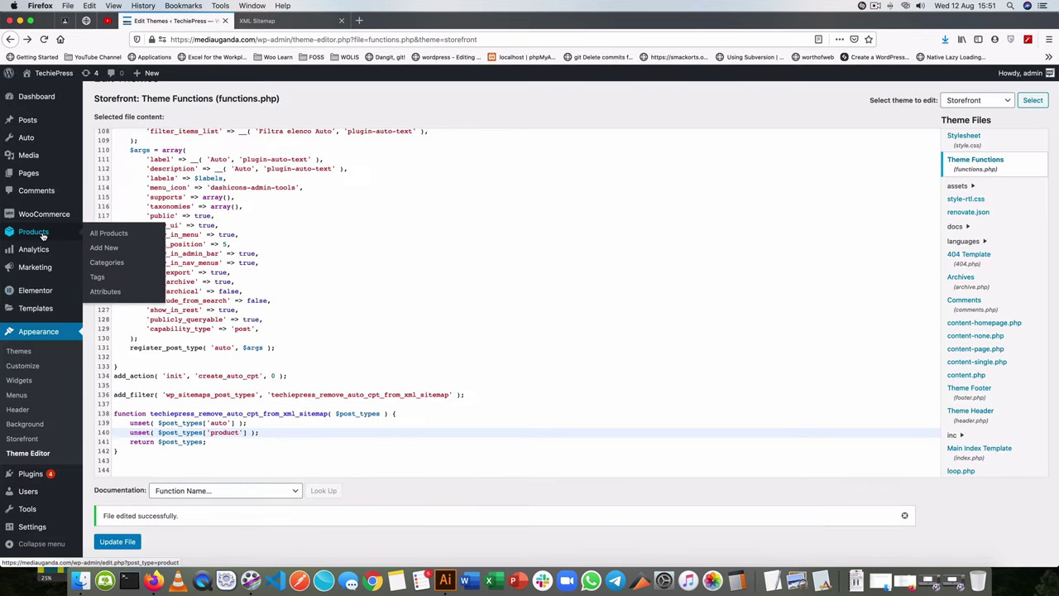
{"action": "mouse_move", "coordinate": [44, 215]}
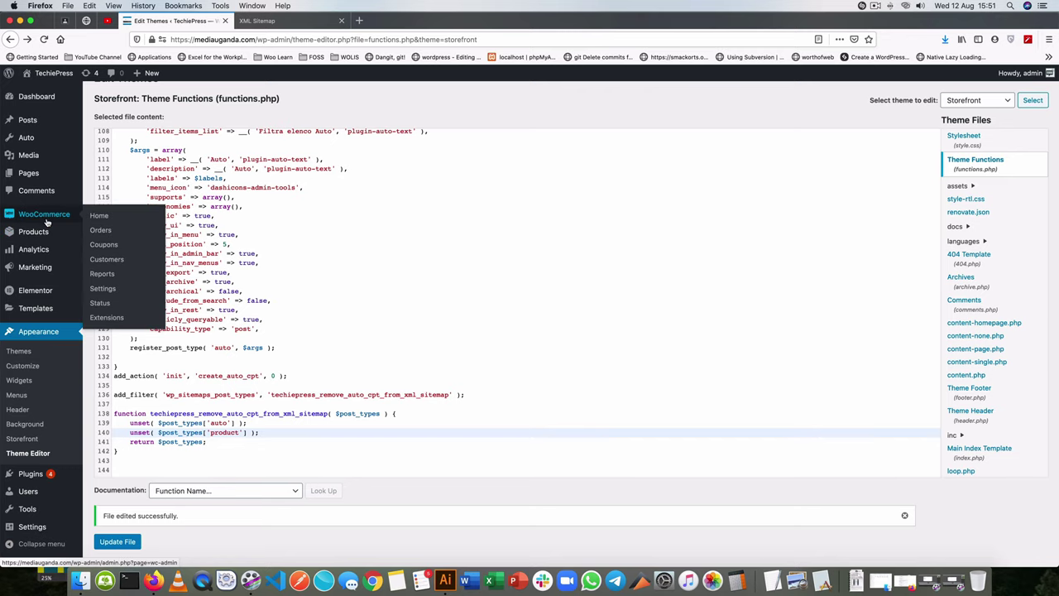
{"action": "left_click", "coordinate": [290, 21]}
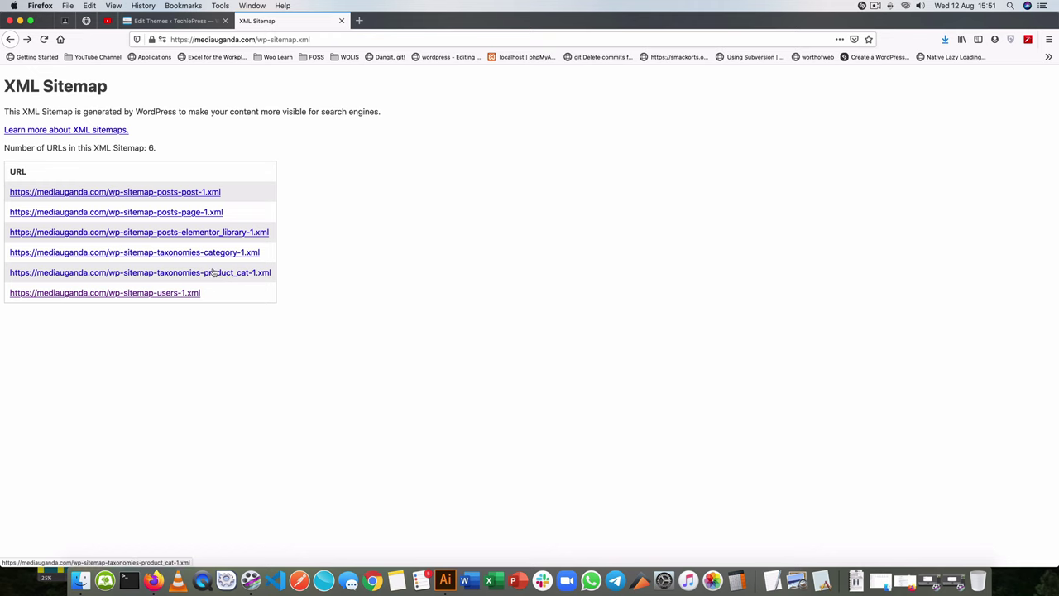
{"action": "left_click", "coordinate": [195, 20]}
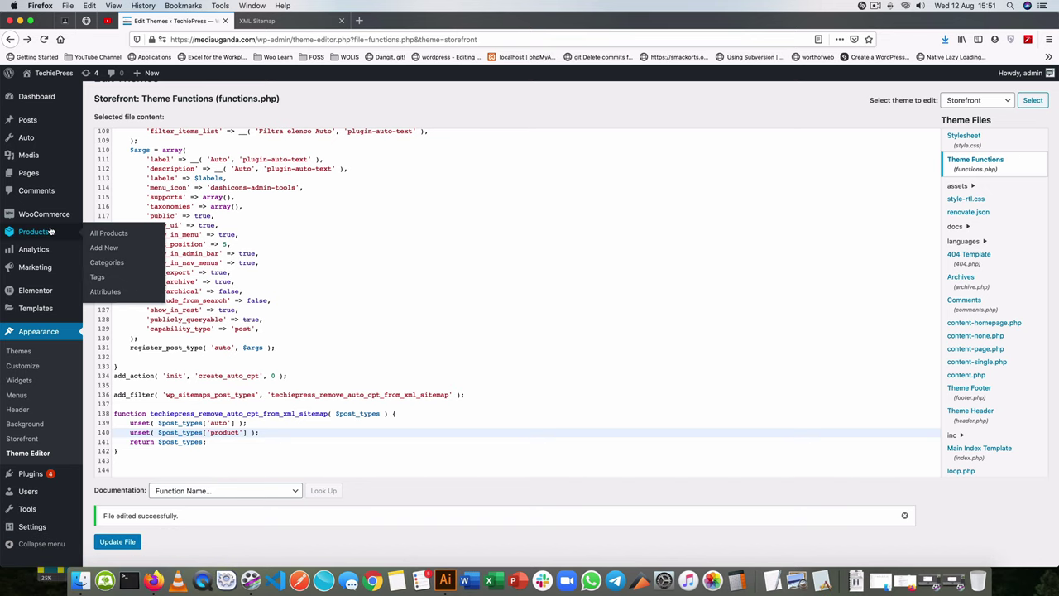
{"action": "mouse_move", "coordinate": [33, 232]}
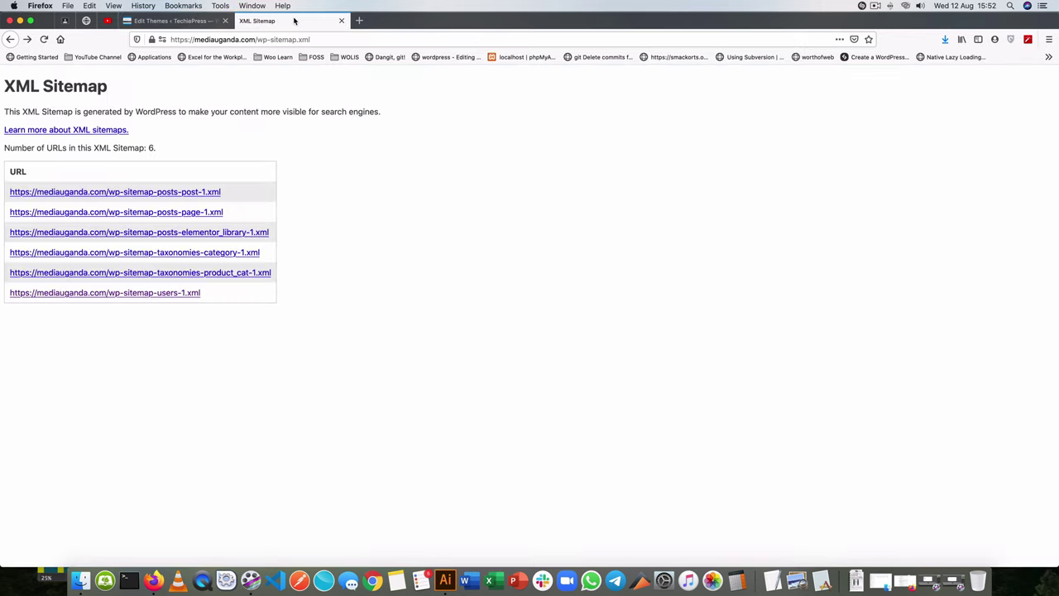
{"action": "left_click", "coordinate": [295, 21]}
{"action": "left_click", "coordinate": [176, 21]}
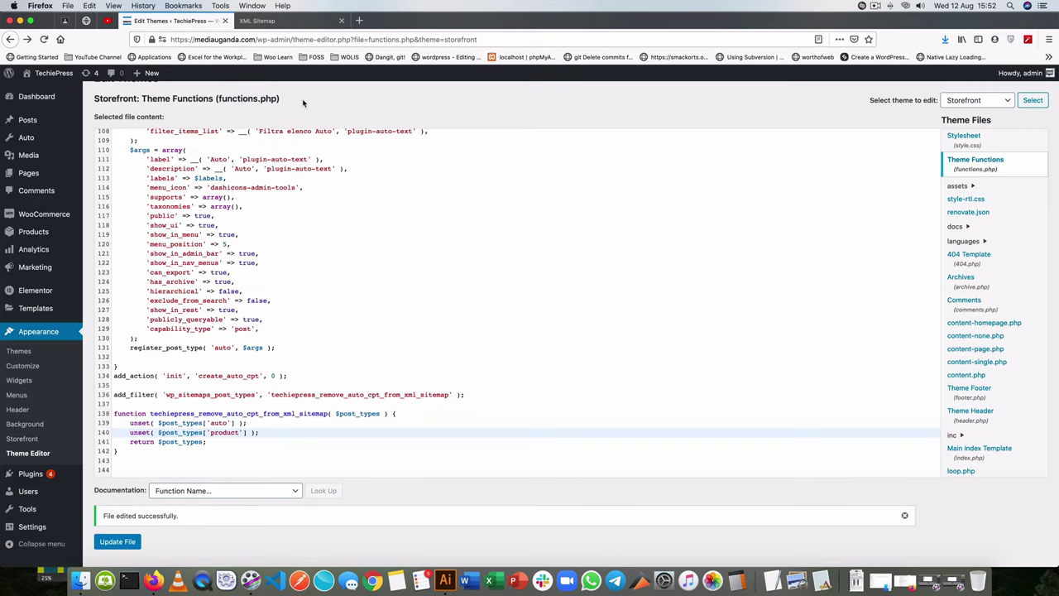
Step: Start an add_filter call for the 'wp_sitemaps_taxonomies' hook on line 144
{"action": "key", "text": "Down"}
{"action": "key", "text": "Down"}
{"action": "key", "text": "Down"}
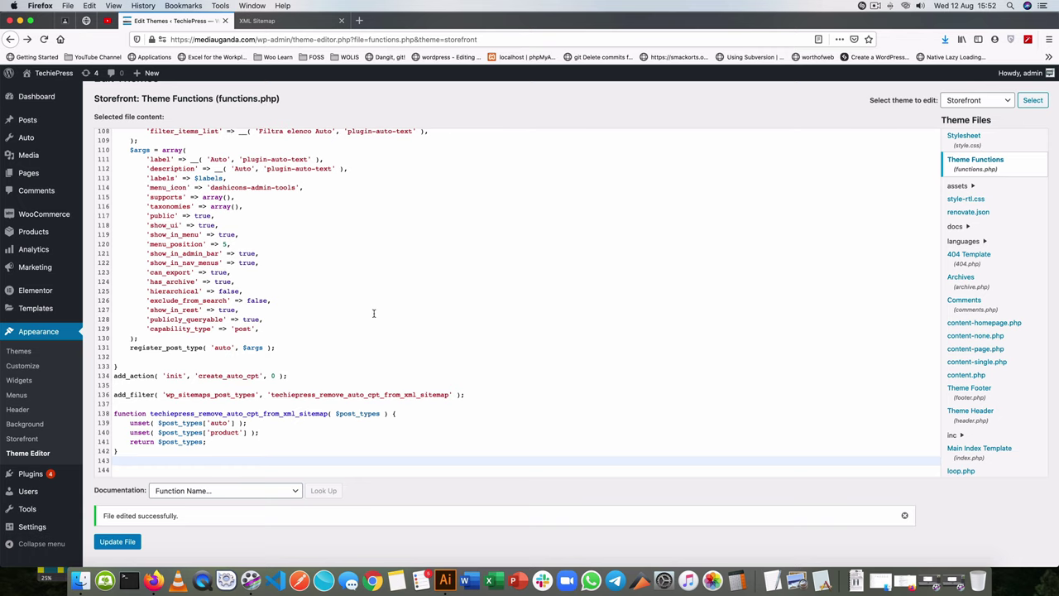
{"action": "key", "text": "Down"}
{"action": "type", "text": "add_filter(  );"}
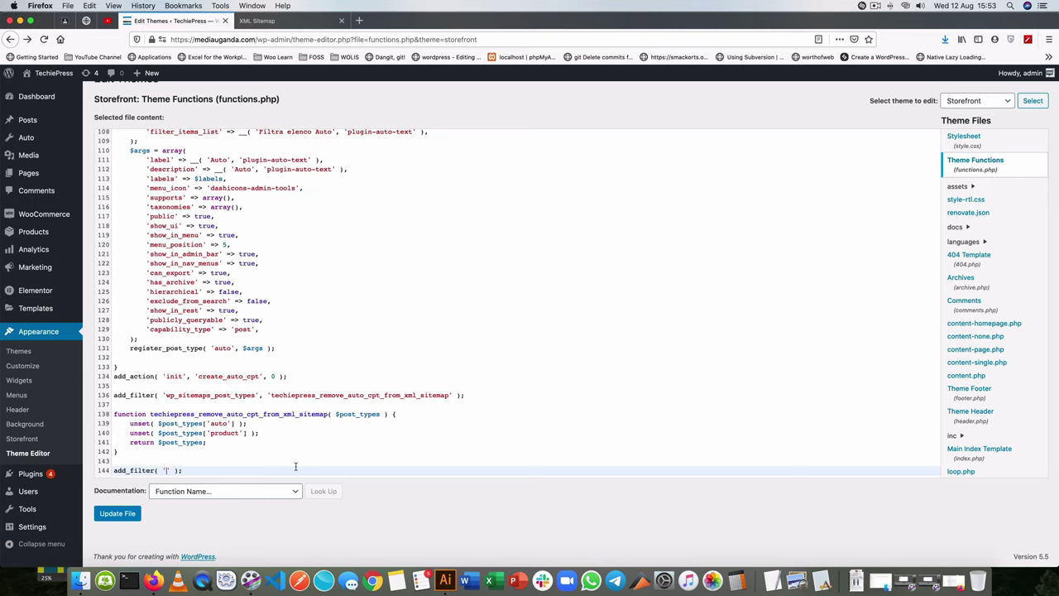
{"action": "type", "text": "wp_sitemaps_taxonomies"}
{"action": "key", "text": "Right"}
{"action": "type", "text": ","}
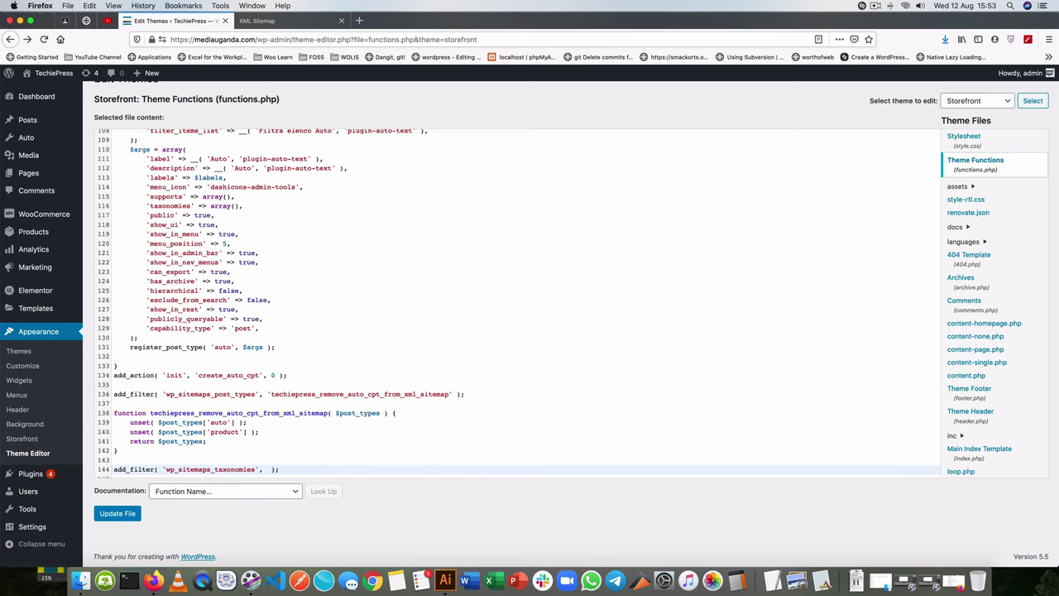
Step: Reuse the existing callback name as 'techiepress_remove_product_cat_tax_from_xml_sitemap' in the filter
{"action": "left_click", "coordinate": [273, 395]}
{"action": "left_click_drag", "start_coordinate": [270, 395], "coordinate": [453, 396]}
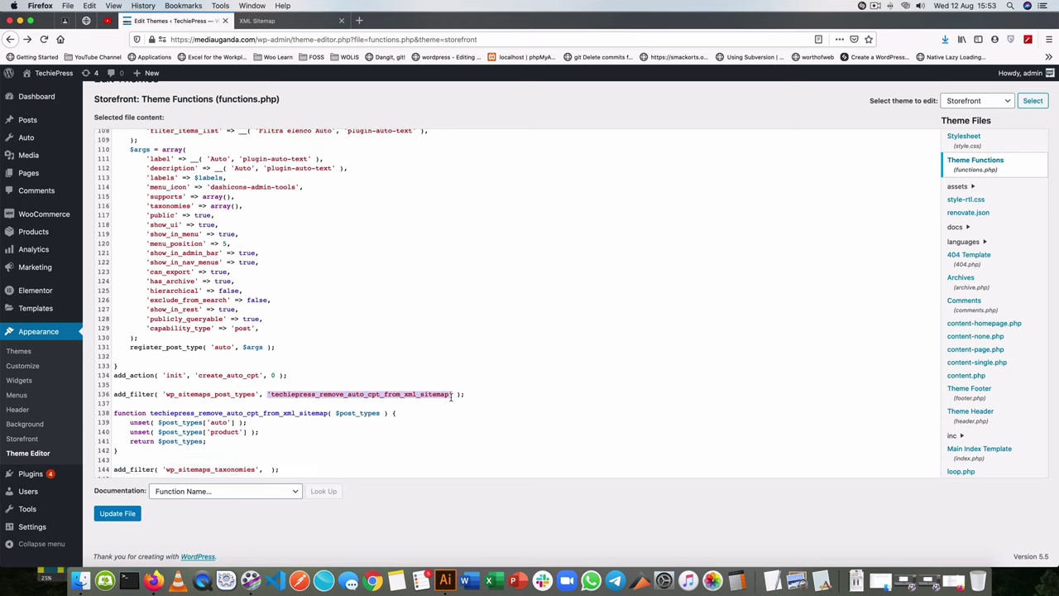
{"action": "key", "text": "super+c"}
{"action": "left_click", "coordinate": [268, 469]}
{"action": "key", "text": "super+v"}
{"action": "left_click_drag", "start_coordinate": [348, 469], "coordinate": [383, 469]}
{"action": "type", "text": "product_cat_tax"}
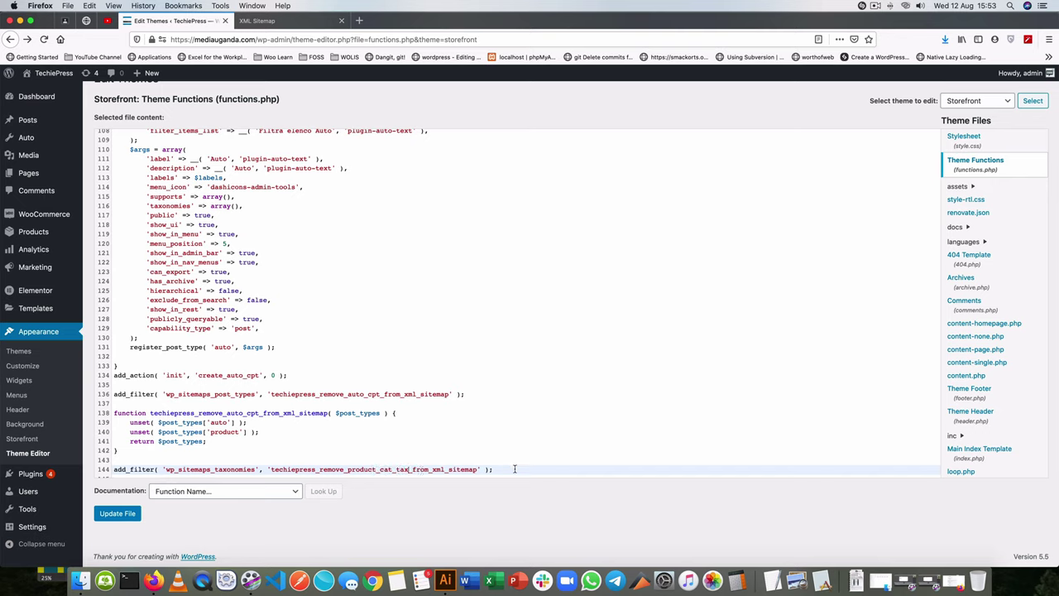
Step: Declare function techiepress_remove_product_cat_tax_from_xml_sitemap() with an opening brace below the filter
{"action": "double_click", "coordinate": [383, 469]}
{"action": "left_click", "coordinate": [506, 470]}
{"action": "key", "text": "Return"}
{"action": "key", "text": "Return"}
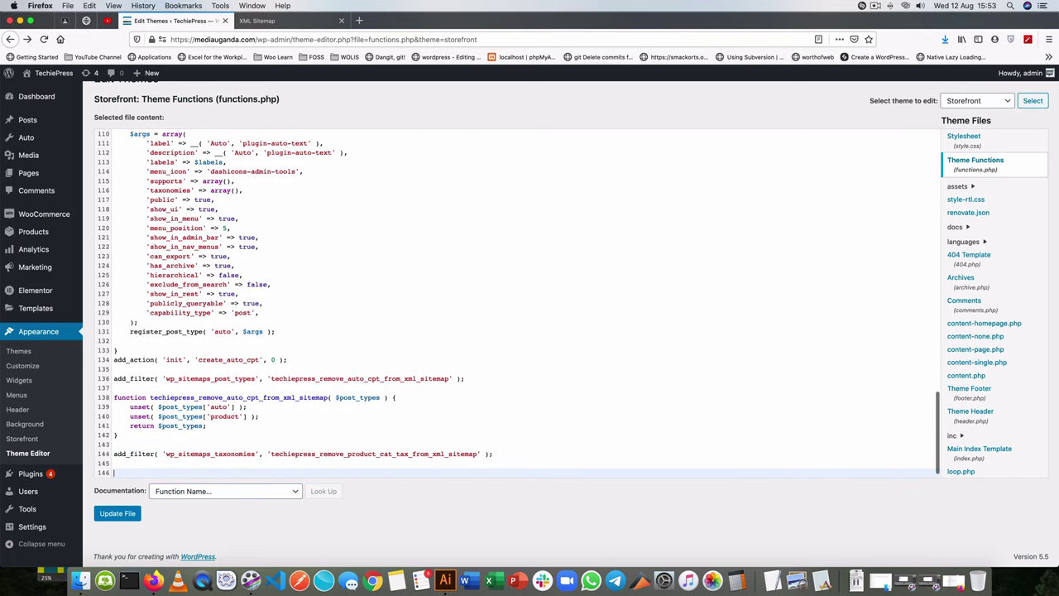
{"action": "type", "text": "function"}
{"action": "key", "text": "ctrl+v"}
{"action": "type", "text": "() {"}
{"action": "key", "text": "Return"}
{"action": "key", "text": "Return"}
{"action": "key", "text": "Return"}
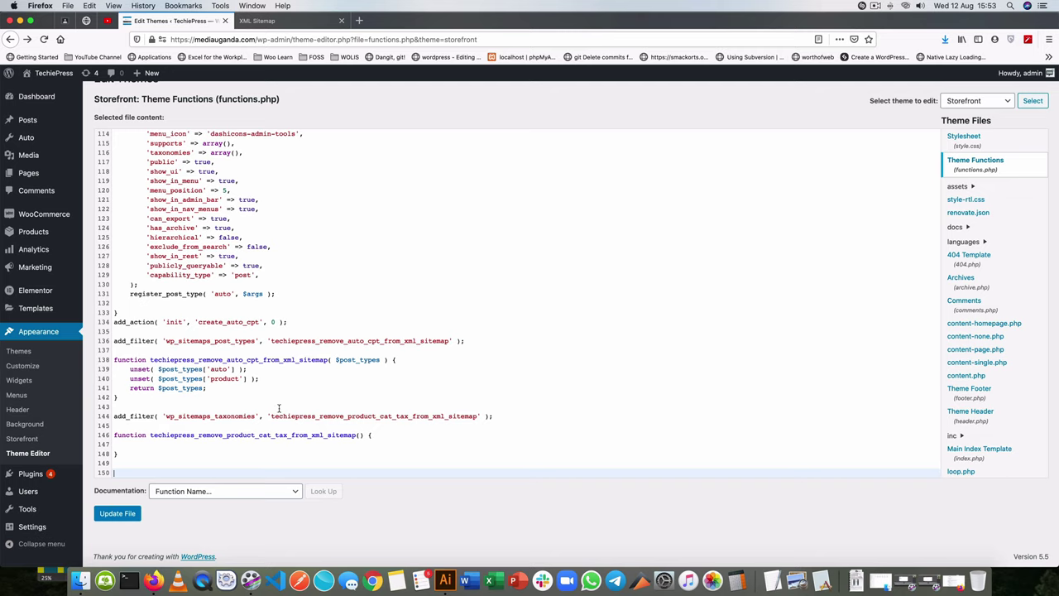
Step: Give the function a $taxonomies parameter, return $taxonomies, and add a blank body line
{"action": "left_click", "coordinate": [126, 417]}
{"action": "left_click", "coordinate": [361, 435]}
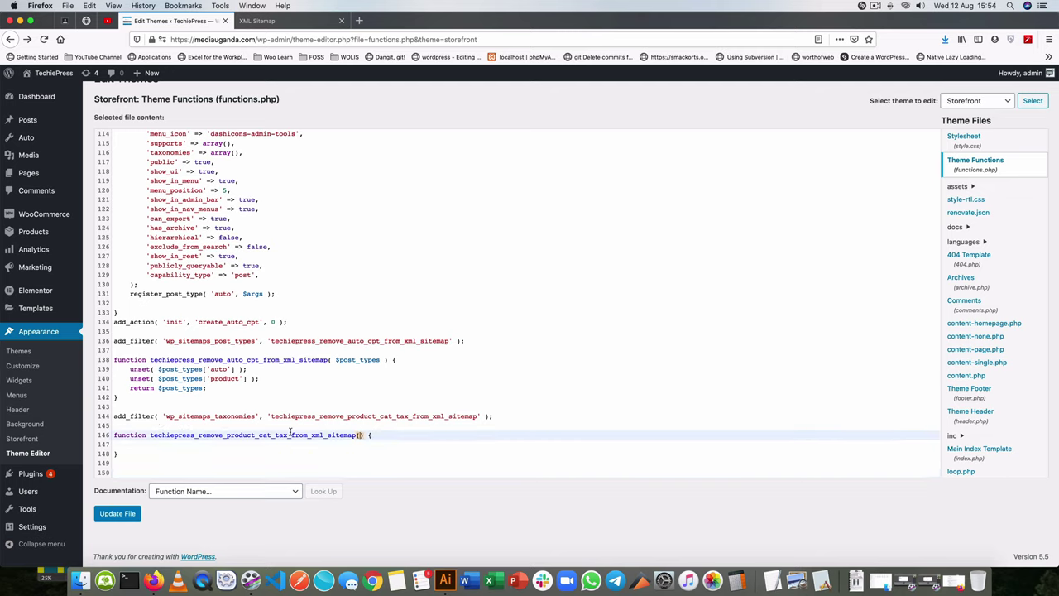
{"action": "type", "text": "$taxonomies"}
{"action": "left_click_drag", "start_coordinate": [364, 435], "coordinate": [407, 434]}
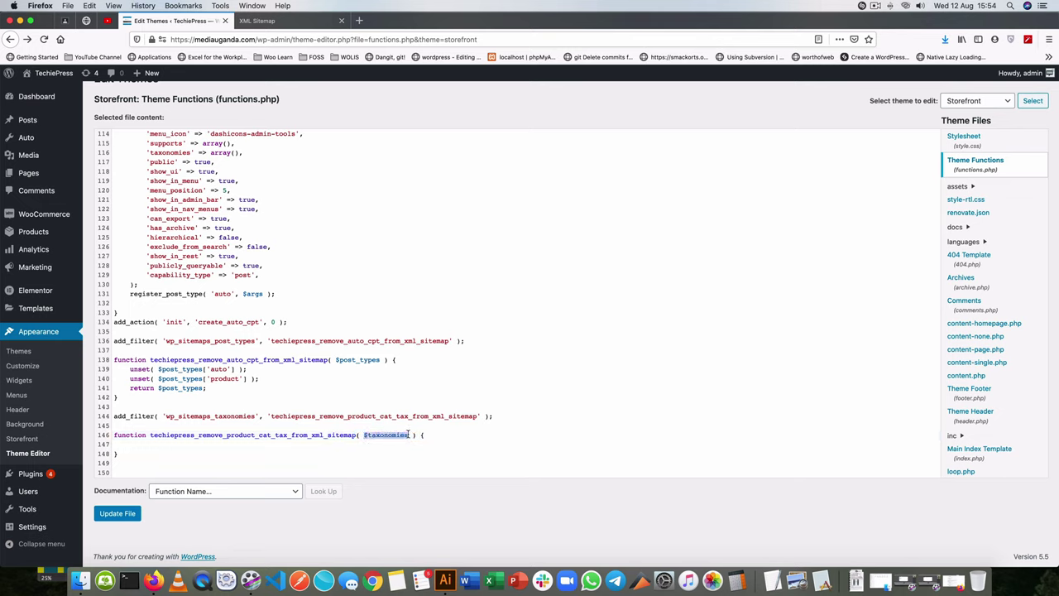
{"action": "left_click", "coordinate": [265, 450]}
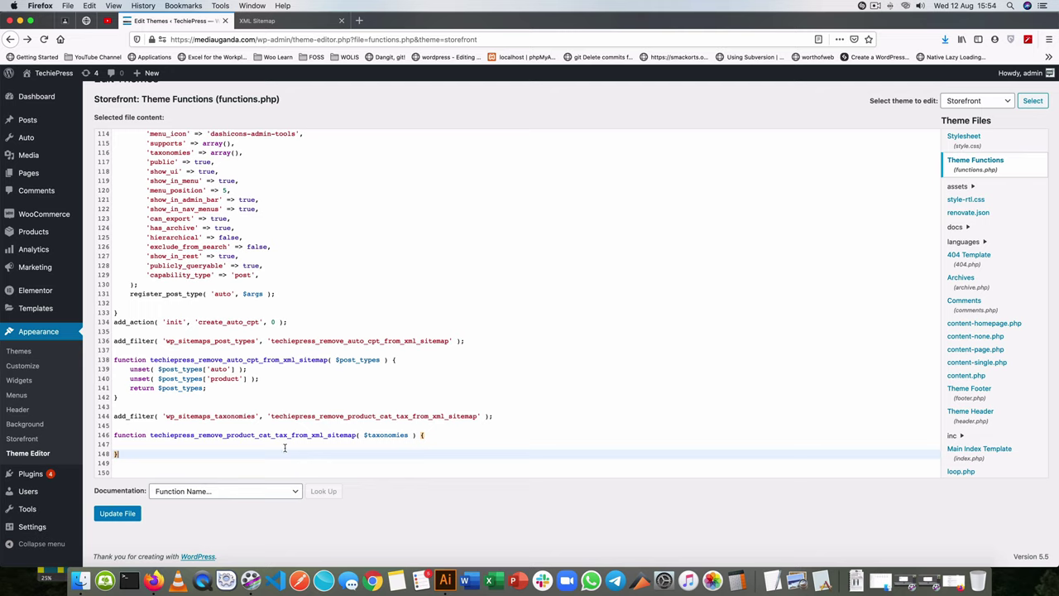
{"action": "key", "text": "Up"}
{"action": "type", "text": "returnn $taxonomies;"}
{"action": "left_click", "coordinate": [433, 434]}
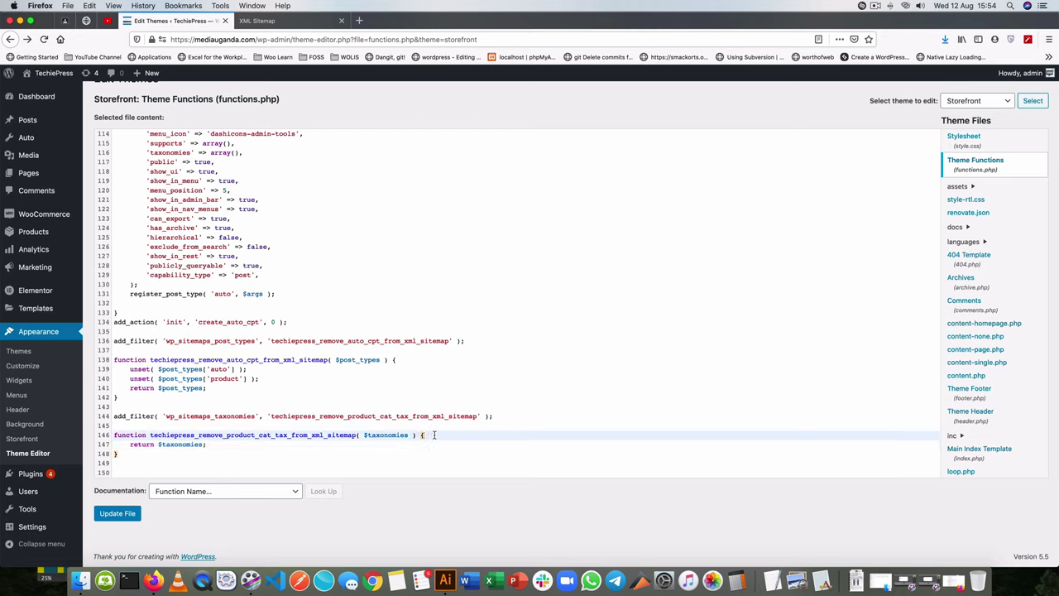
{"action": "key", "text": "Return"}
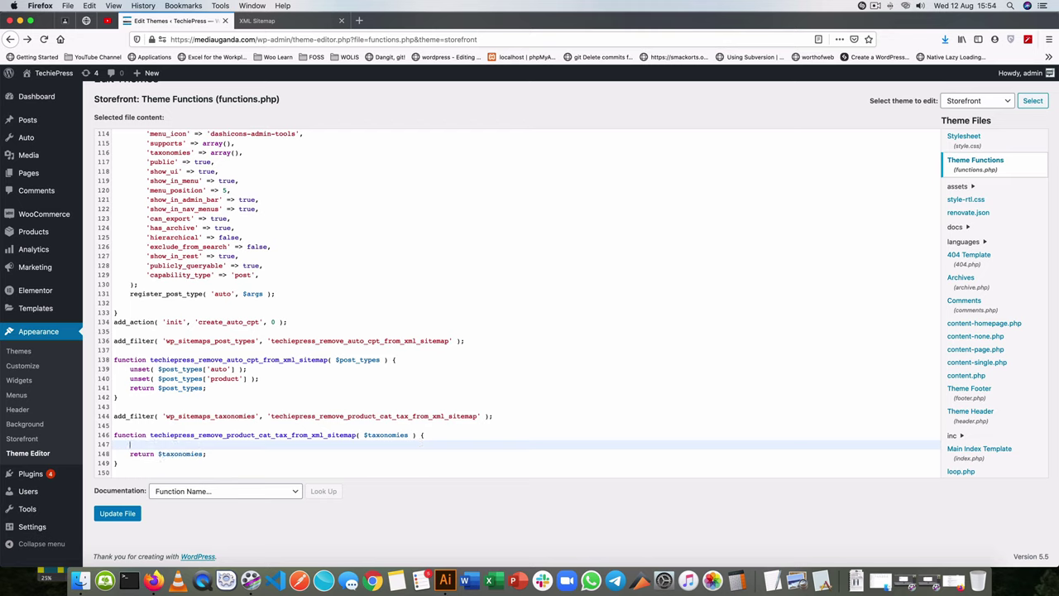
Step: Write unset( $taxonomies['product_cat'] ); on the function's empty body line
{"action": "type", "text": "unset(;"}
{"action": "type", "text": " $taxonomies"}
{"action": "type", "text": "[]"}
{"action": "left_click", "coordinate": [208, 444]}
{"action": "type", "text": "'"}
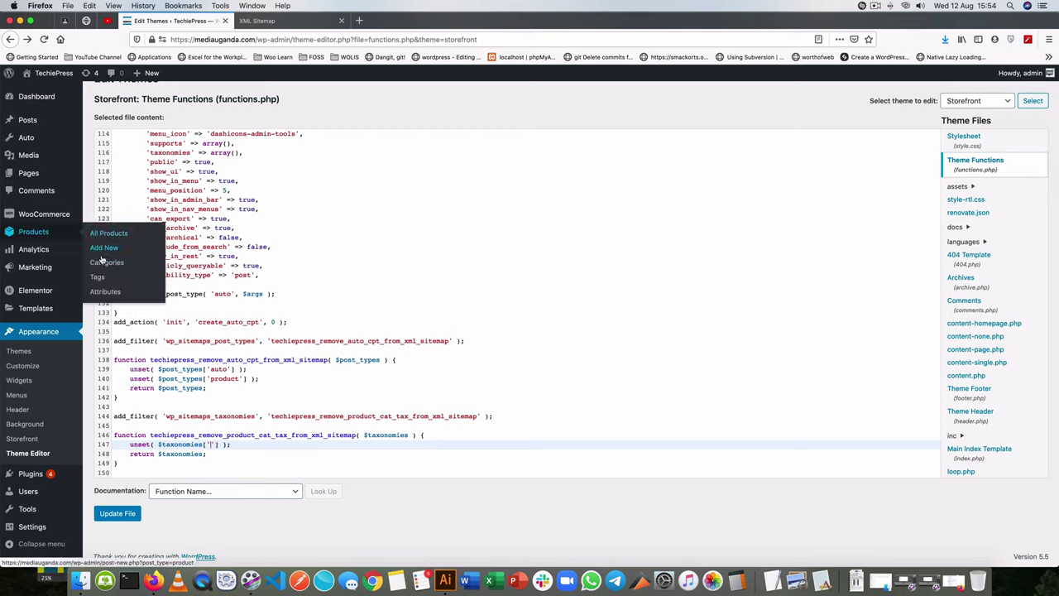
{"action": "mouse_move", "coordinate": [34, 232]}
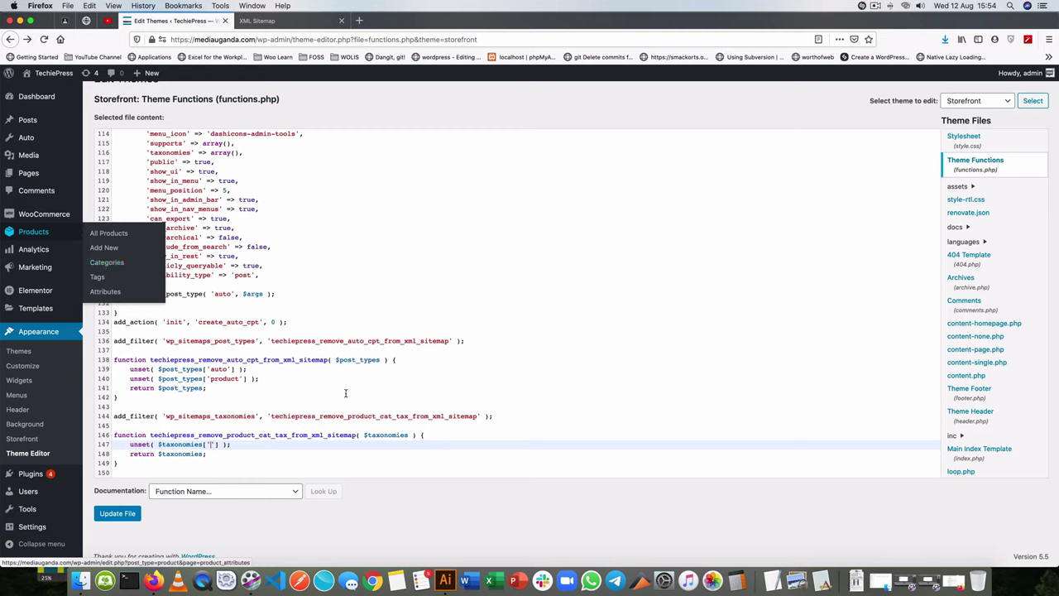
{"action": "type", "text": "product_cat"}
Step: Save functions.php and reload the XML sitemap, now showing 5 URLs without product_cat
{"action": "left_click", "coordinate": [124, 517]}
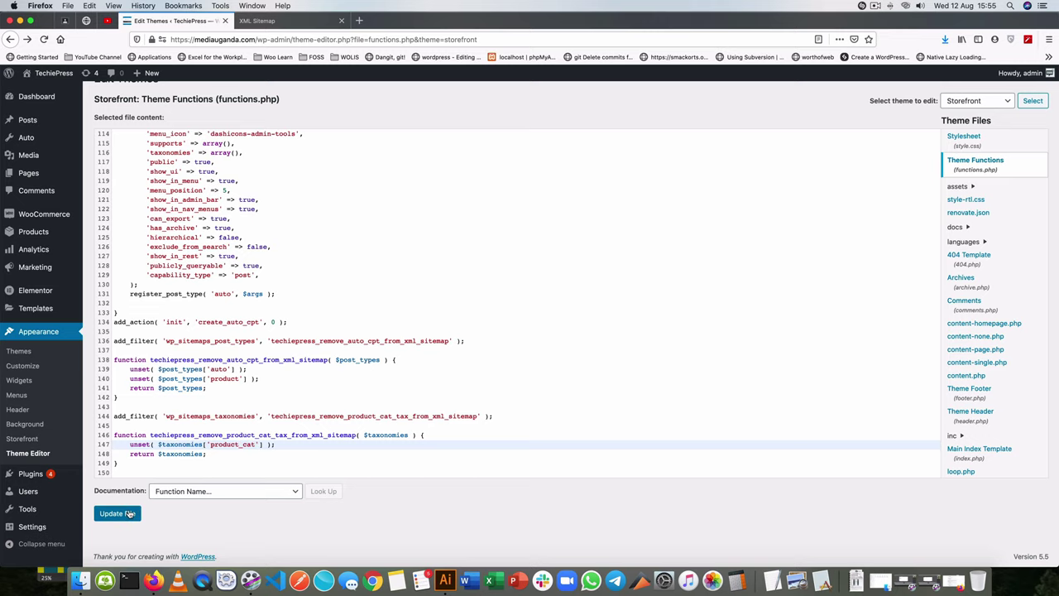
{"action": "left_click", "coordinate": [295, 22]}
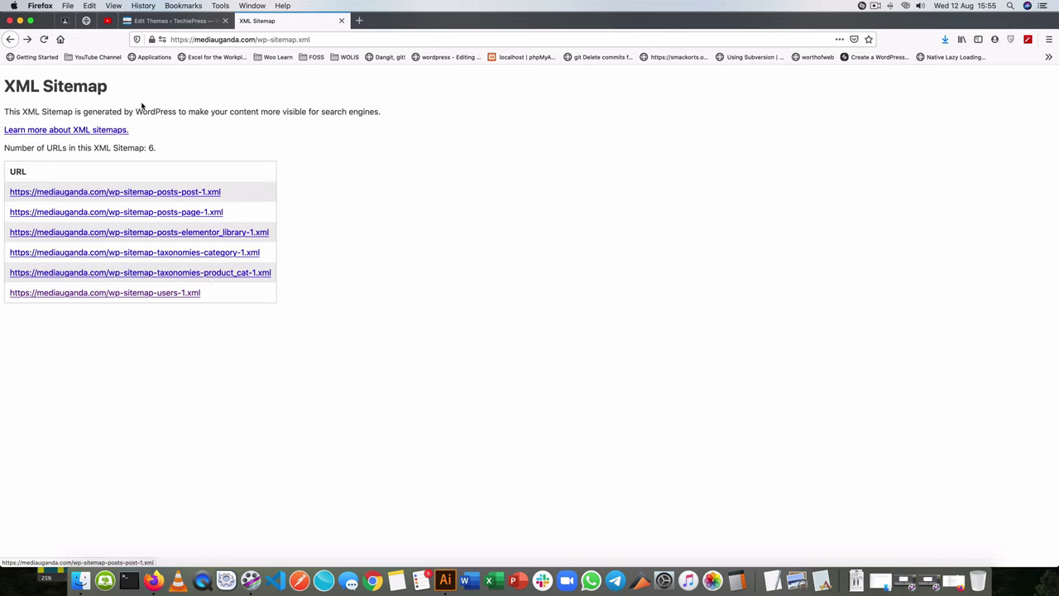
{"action": "left_click", "coordinate": [44, 39]}
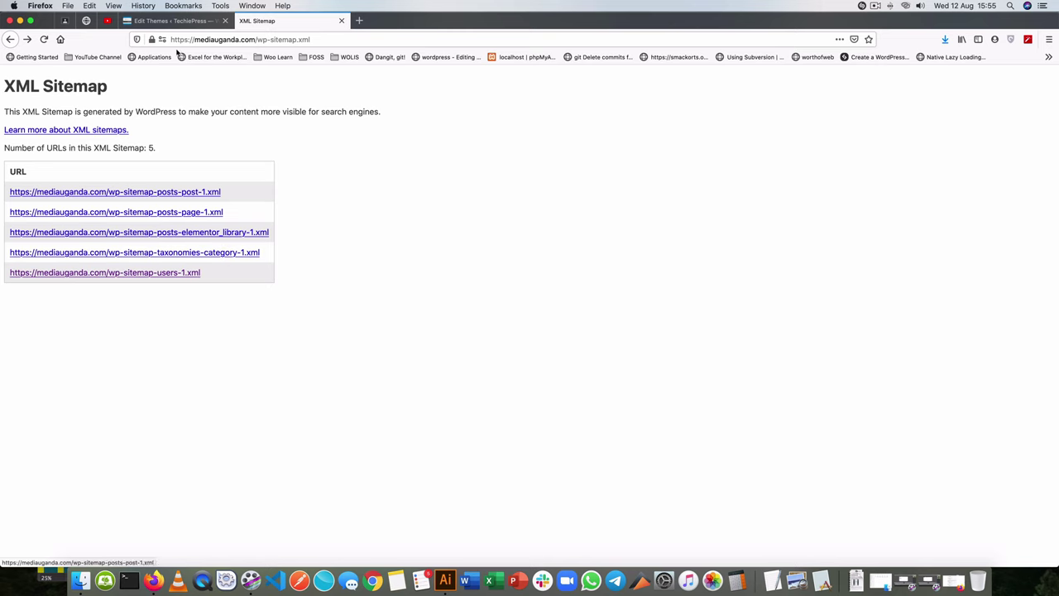
Step: Duplicate the unset line below itself and change 'product_cat' to 'category'
{"action": "left_click", "coordinate": [177, 20]}
{"action": "left_click_drag", "start_coordinate": [130, 445], "coordinate": [280, 445]}
{"action": "key", "text": "ctrl+c"}
{"action": "left_click", "coordinate": [280, 445]}
{"action": "key", "text": "Return"}
{"action": "key", "text": "ctrl+v"}
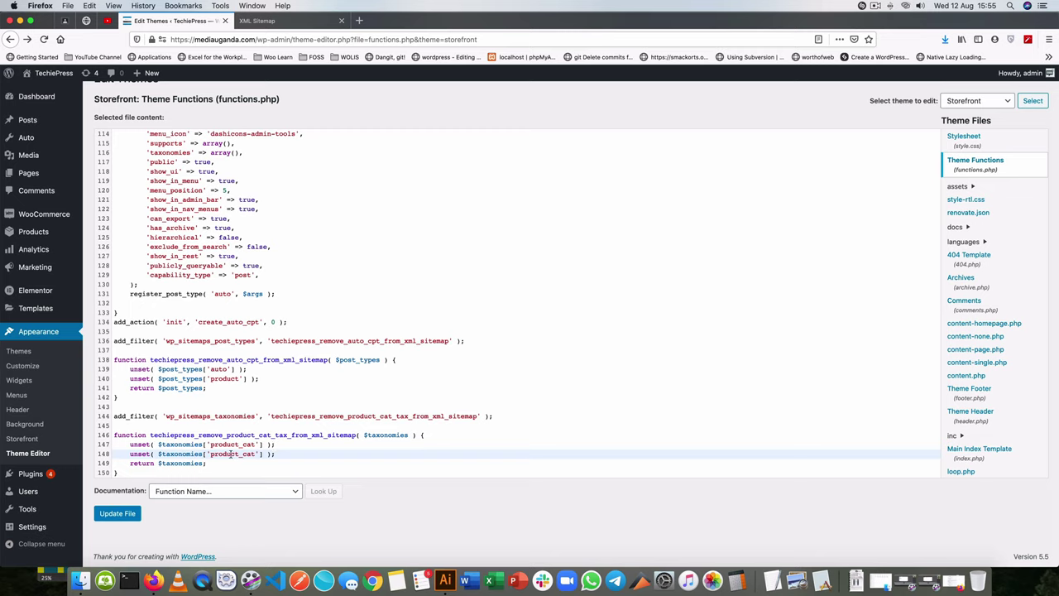
{"action": "double_click", "coordinate": [232, 455]}
{"action": "type", "text": "category"}
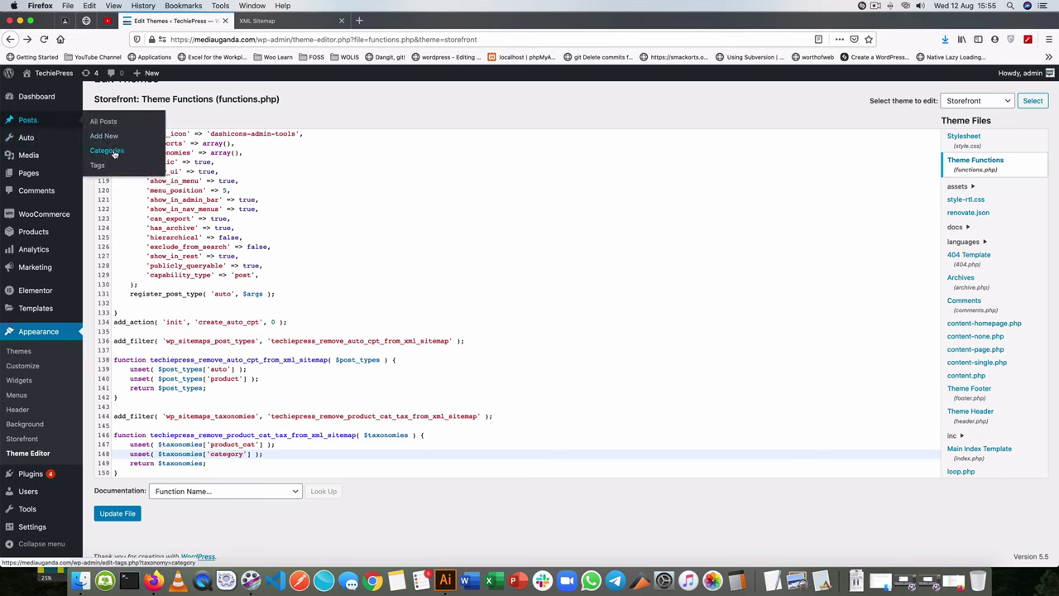
Step: Save functions.php and reload the XML sitemap, now listing 4 URLs without category
{"action": "left_click", "coordinate": [124, 514]}
{"action": "left_click", "coordinate": [300, 20]}
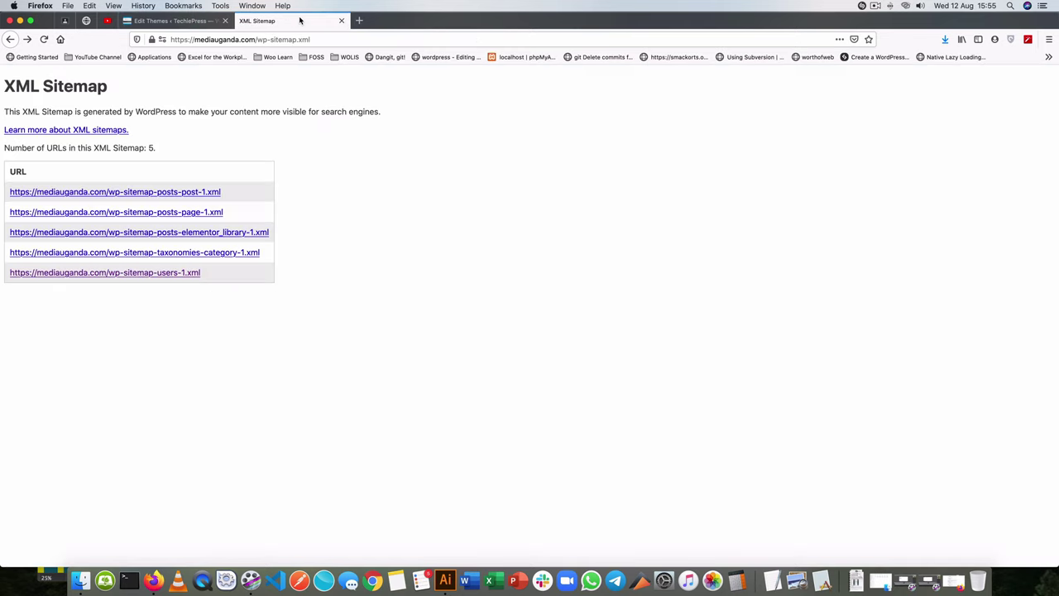
{"action": "key", "text": "super+r"}
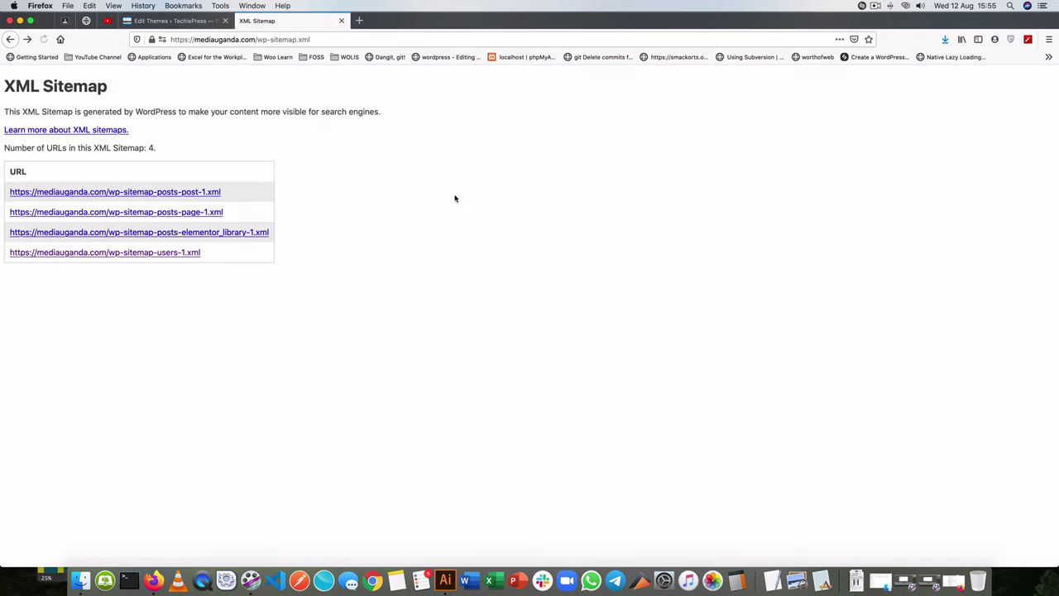